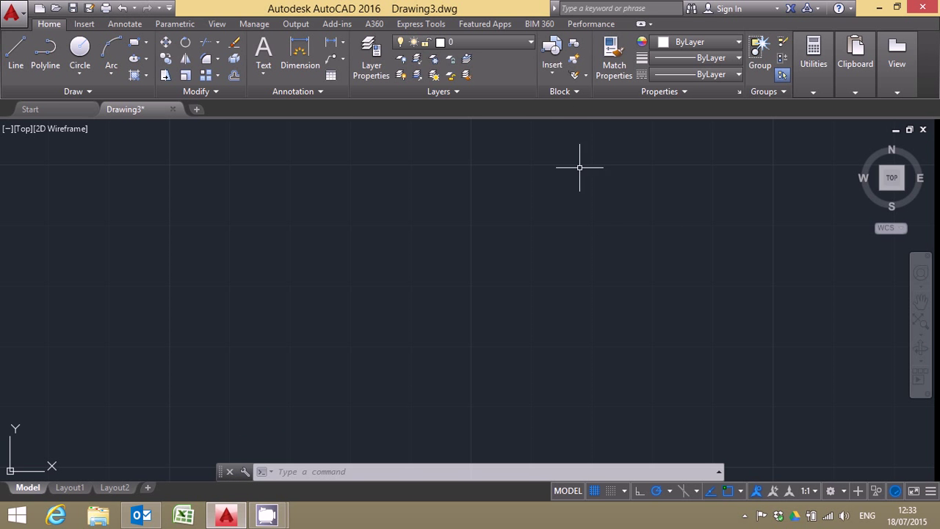
Insert the PP1 block from the Insert gallery, keeping the default ID, CODE, X_value and Y_value values
click(548, 44)
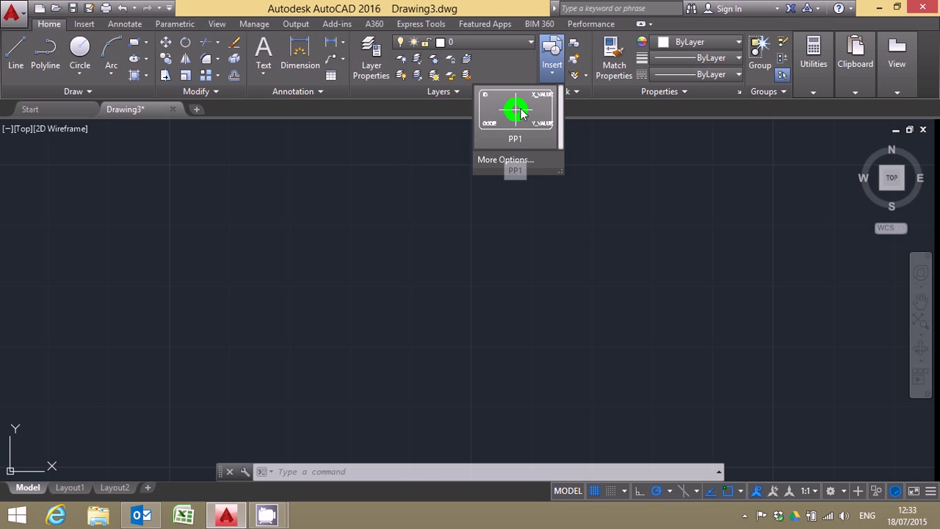
click(519, 130)
click(441, 266)
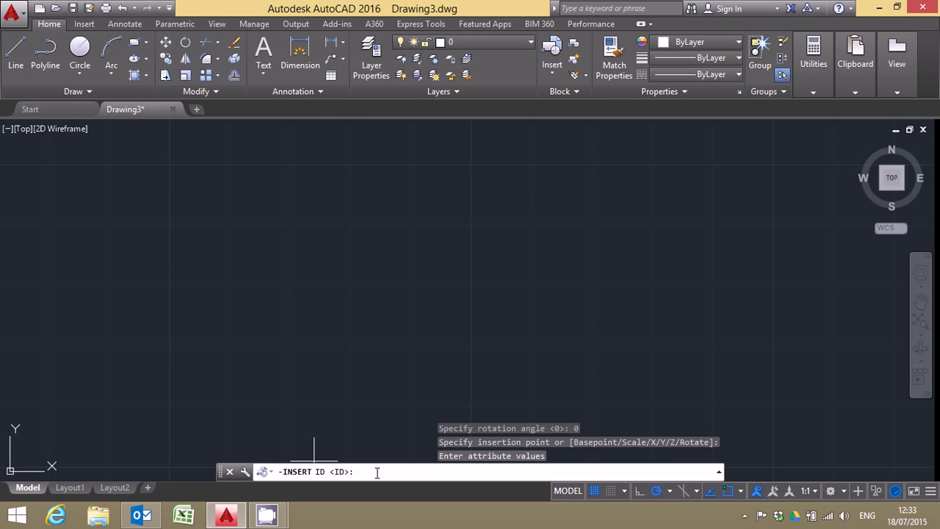
key(Return)
key(Return)
key(Return)
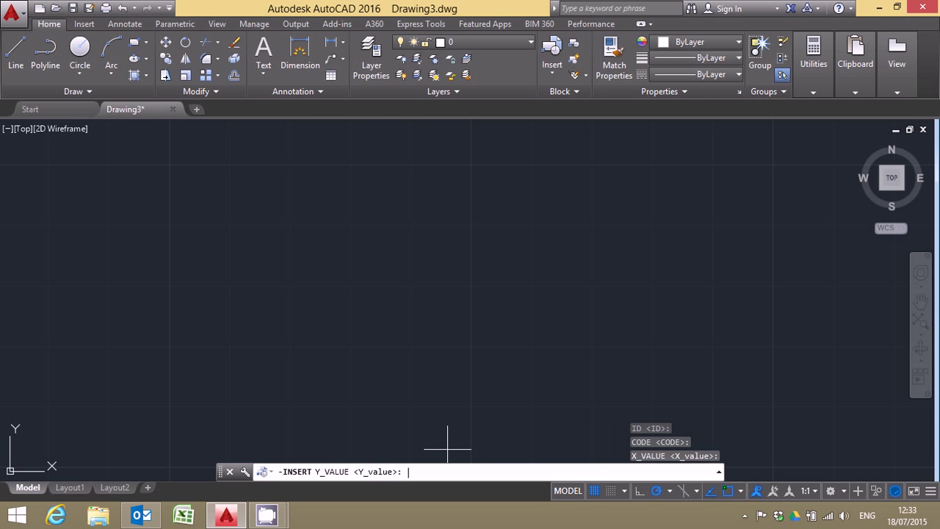
key(Return)
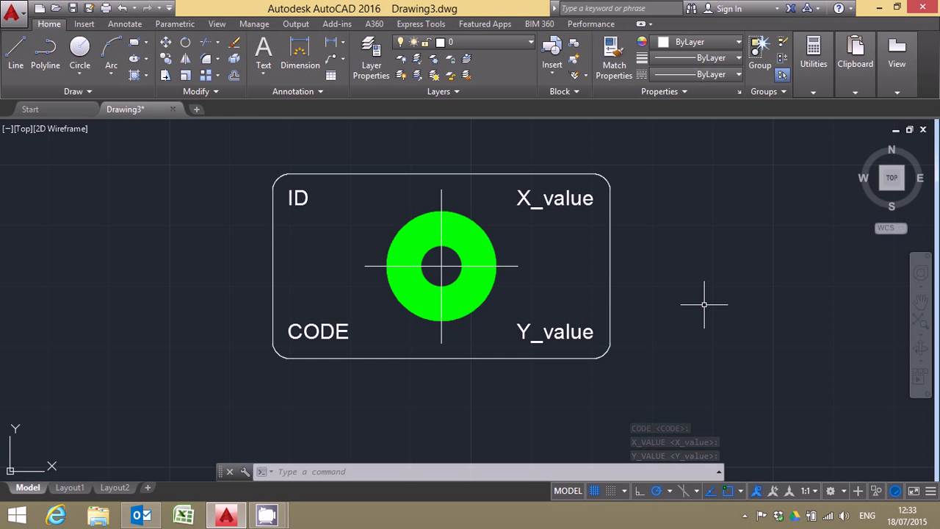
Select the inserted PP1 block and bring up its right-click editing menu
click(478, 304)
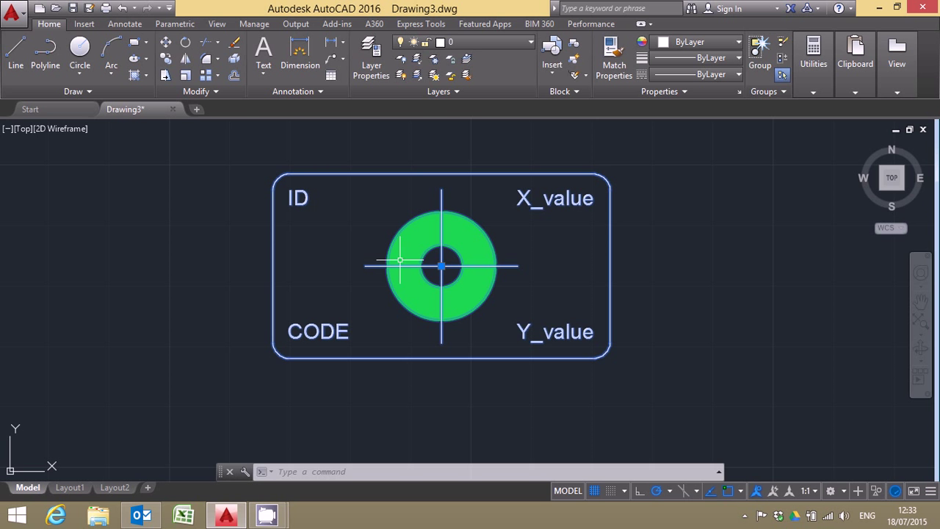
key(Escape)
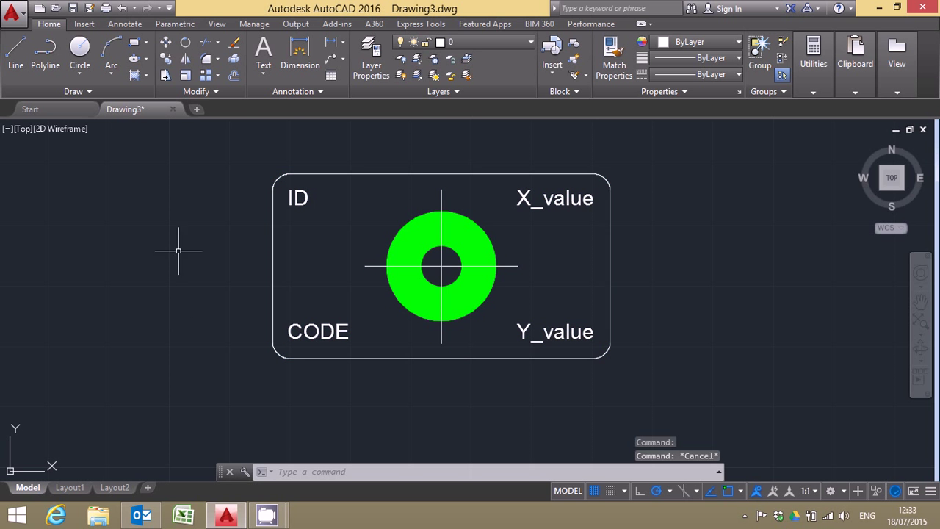
right_click(299, 204)
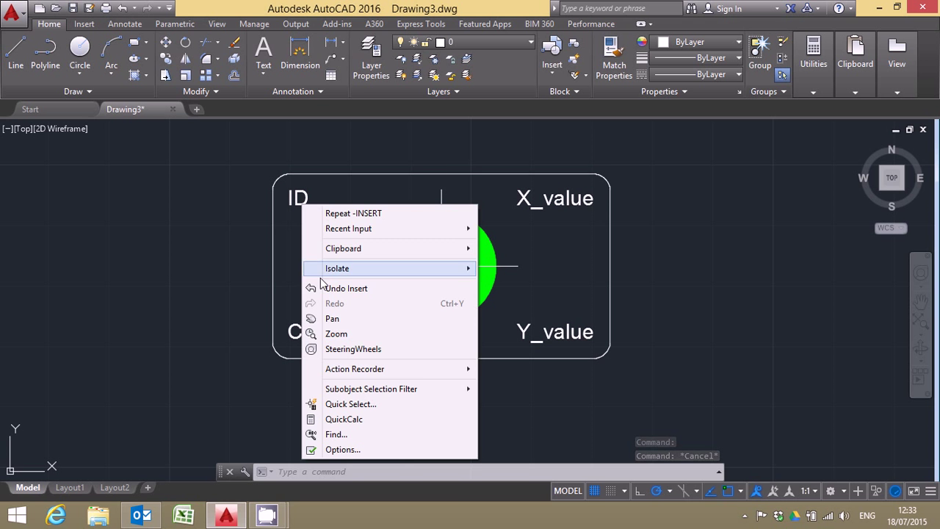
key(Escape)
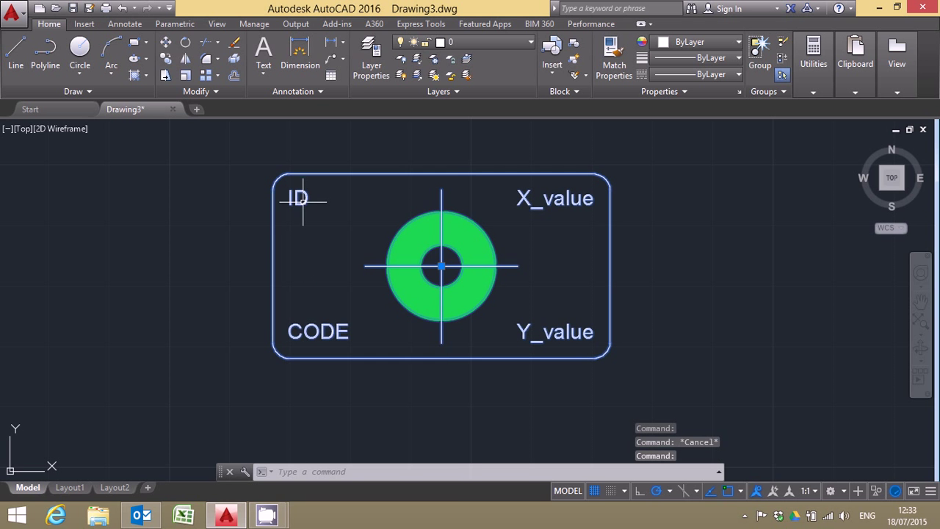
right_click(304, 204)
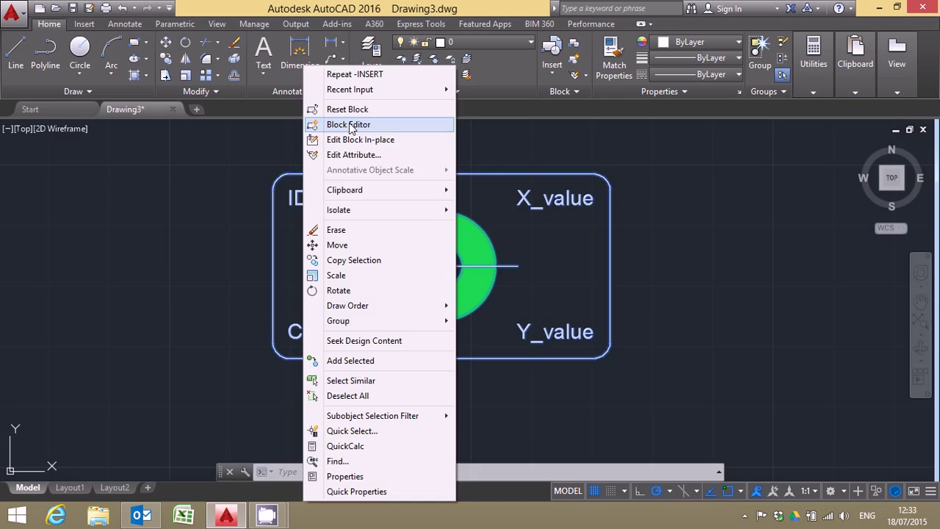
Open PP1 in the Block Editor and show the ID attribute definition's properties
click(351, 125)
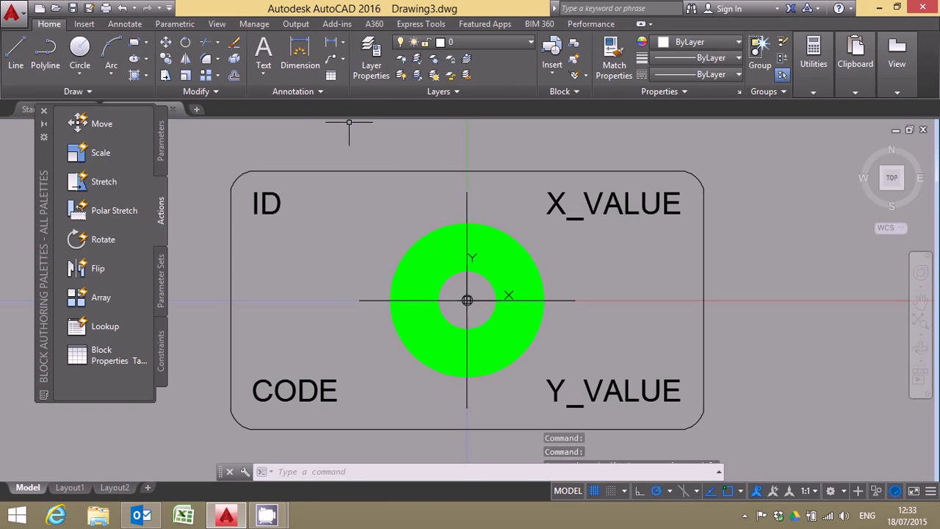
click(278, 214)
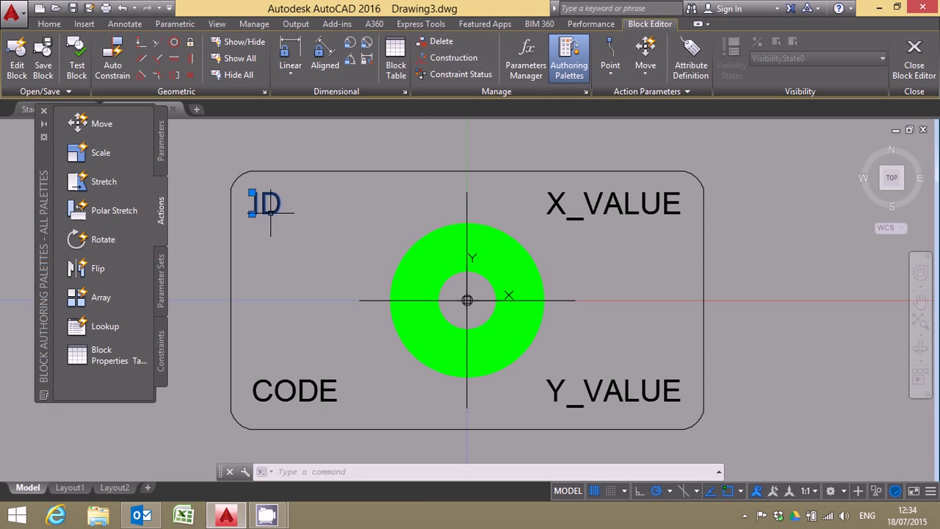
right_click(270, 211)
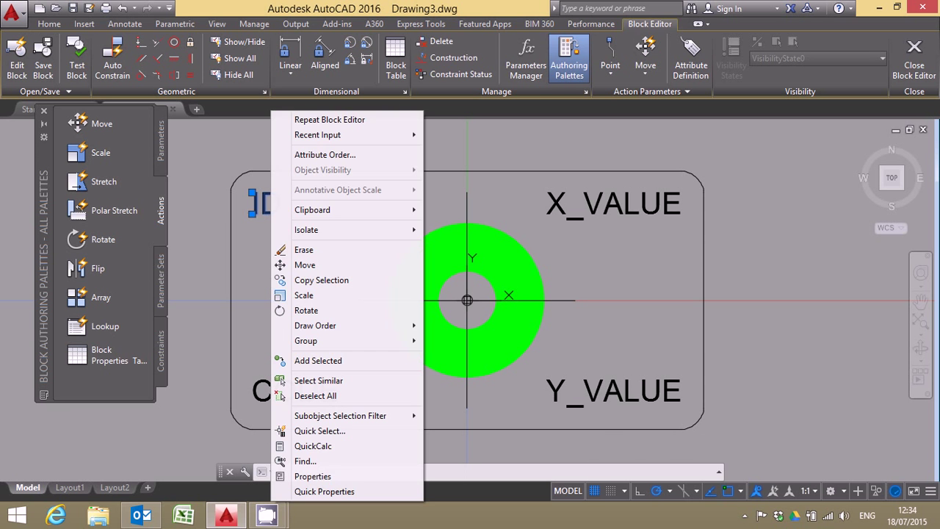
click(314, 477)
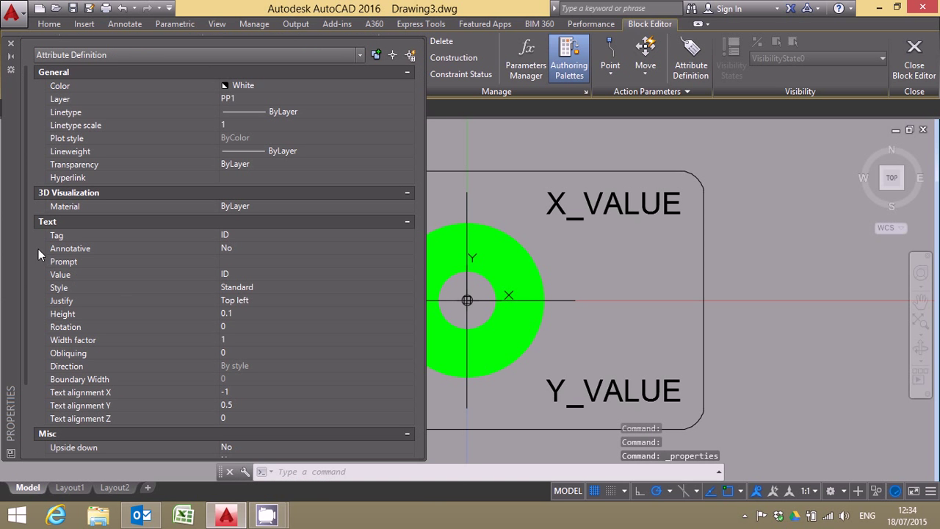
Set the ID attribute's Lock position from Yes to No, then close the Properties palette
drag(24, 248, 17, 359)
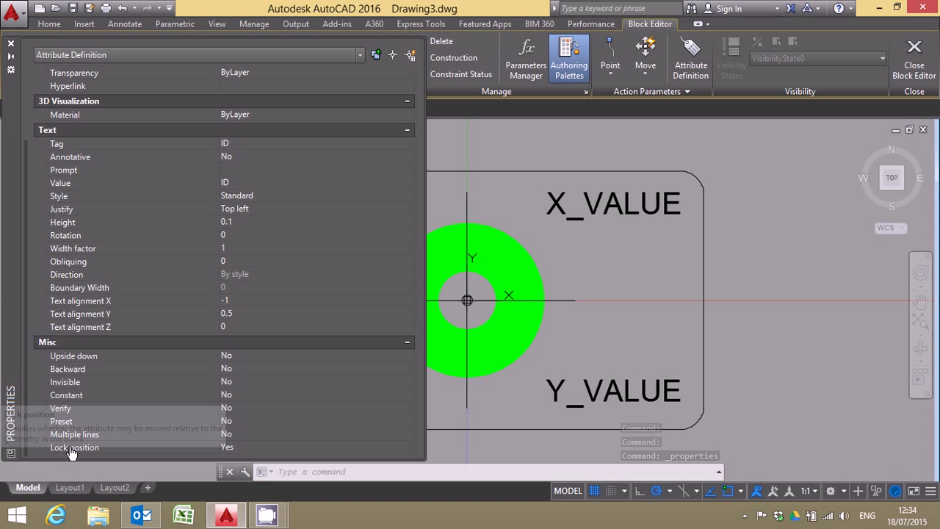
click(231, 449)
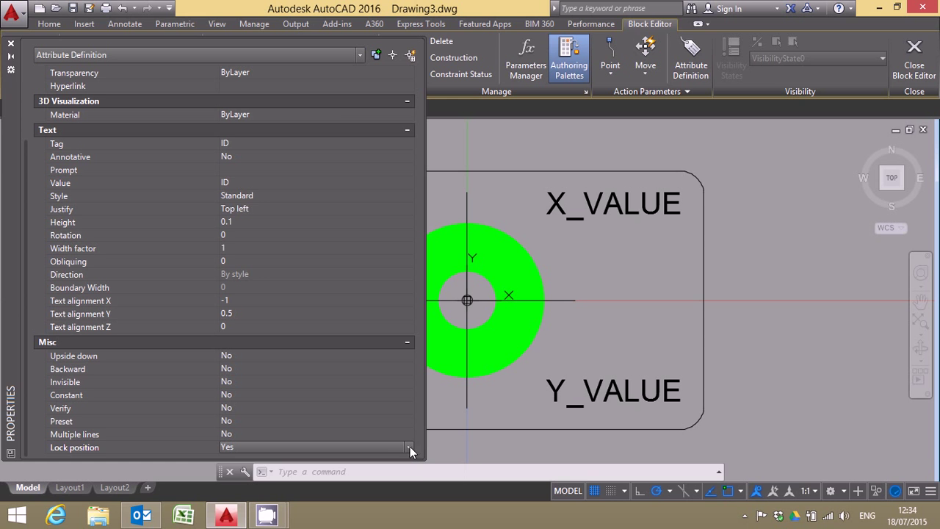
click(409, 448)
click(267, 473)
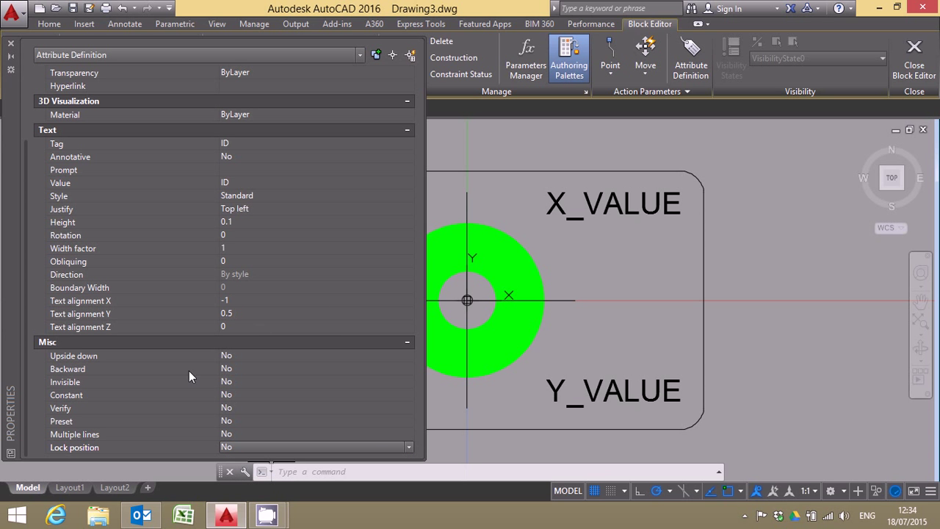
click(12, 46)
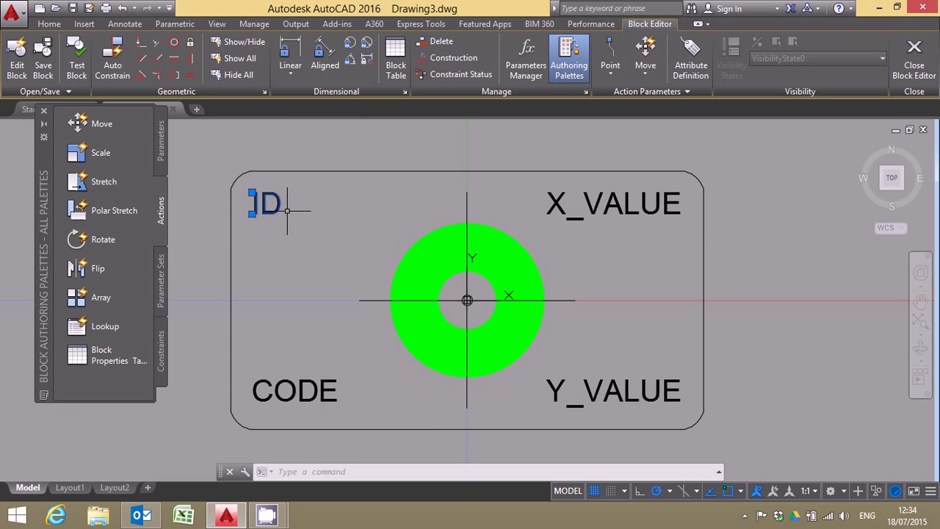
Close the Block Editor, saving the changes to the PP1 definition
key(Escape)
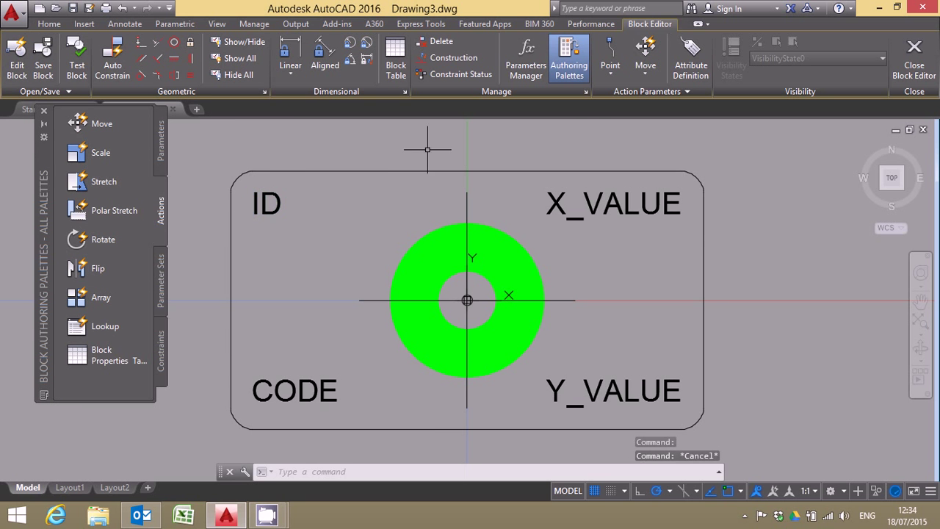
click(914, 65)
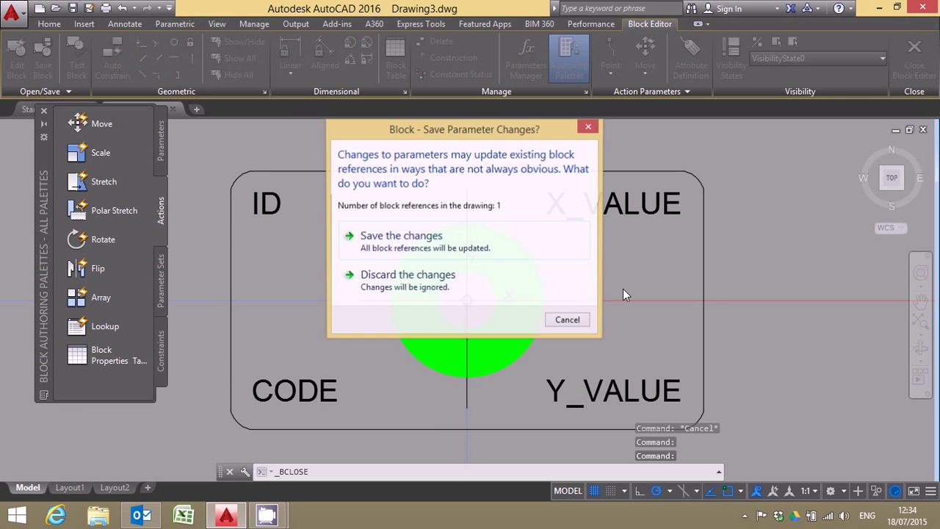
click(405, 240)
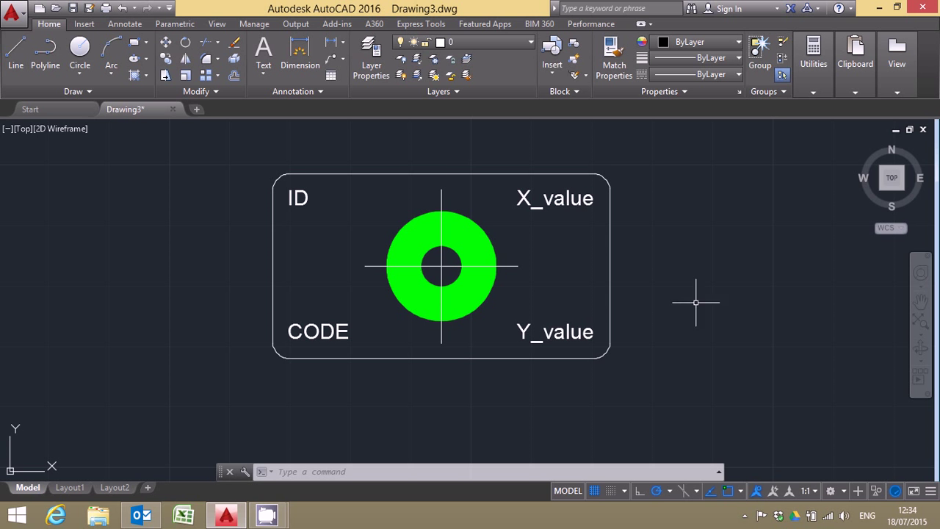
Delete the old PP1 block, reinsert PP1 with default attributes, and select the new copy
click(466, 312)
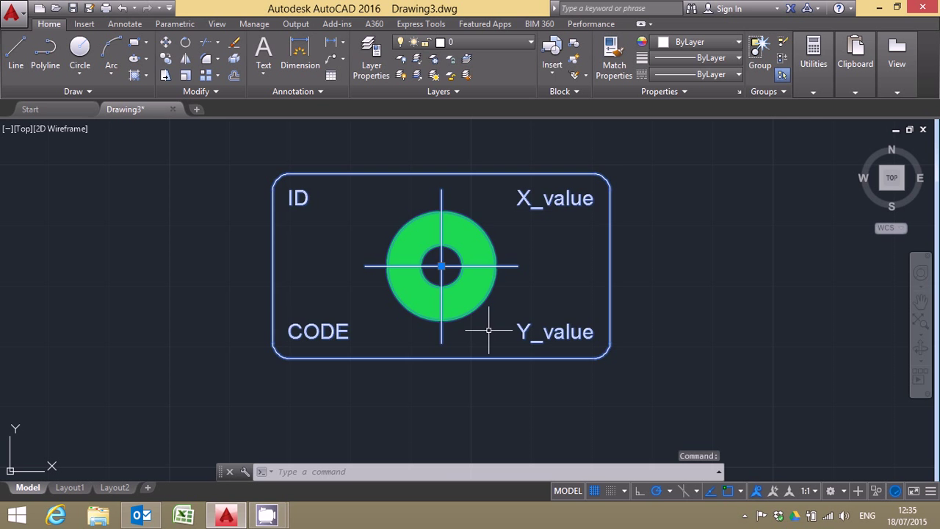
key(Delete)
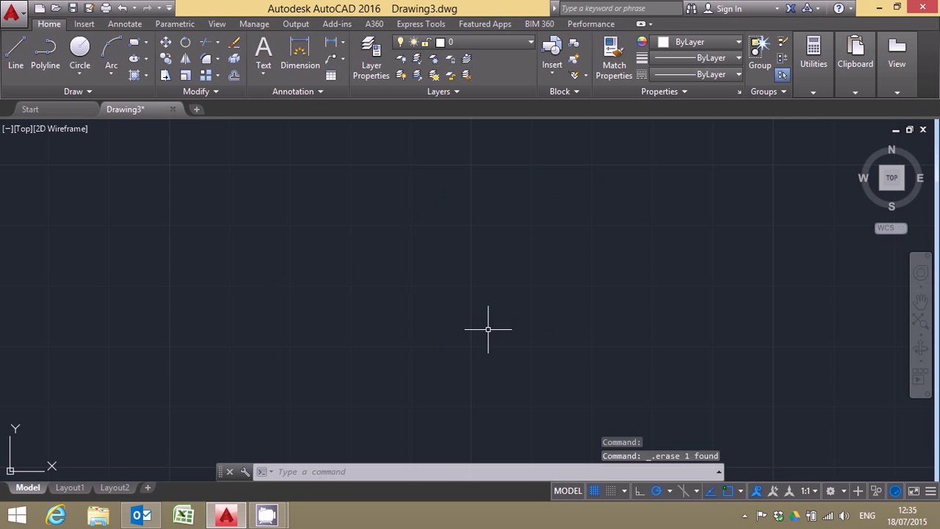
click(557, 50)
click(516, 111)
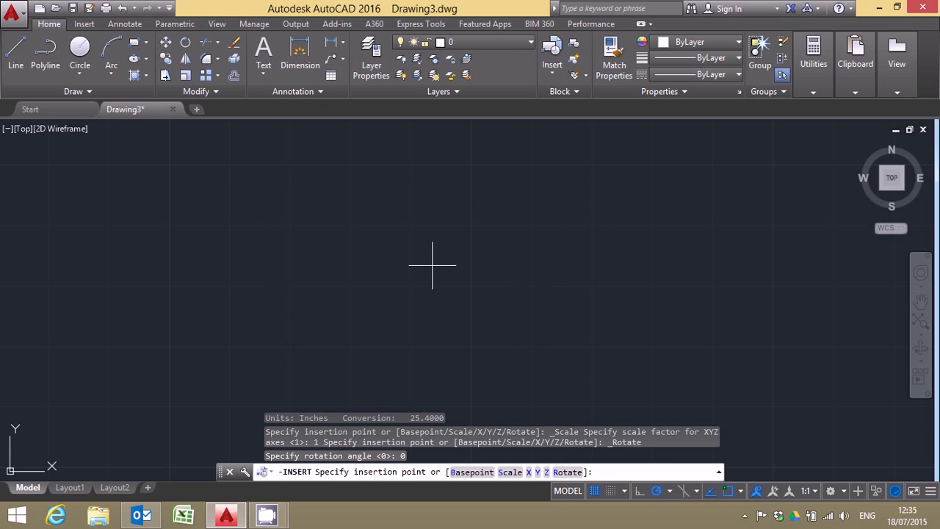
click(432, 267)
key(Return)
key(Return)
key(Return)
key(Return)
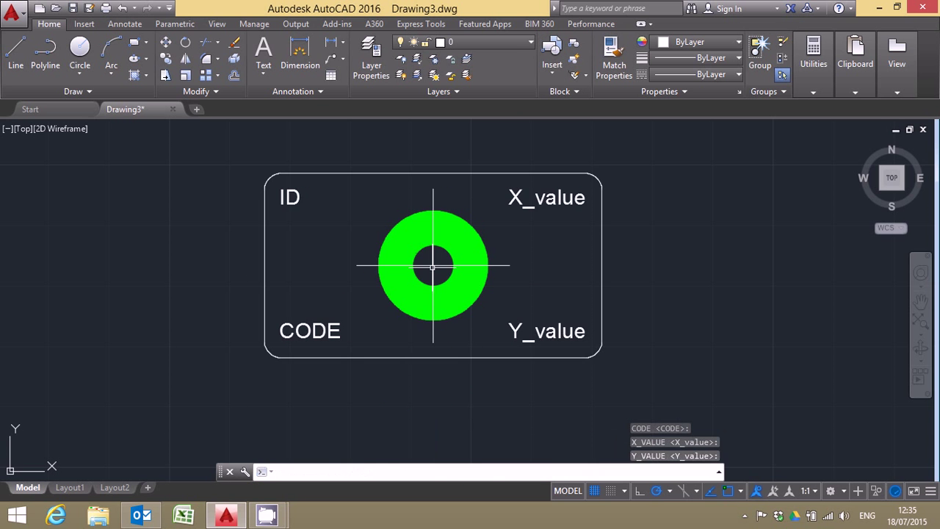
click(401, 282)
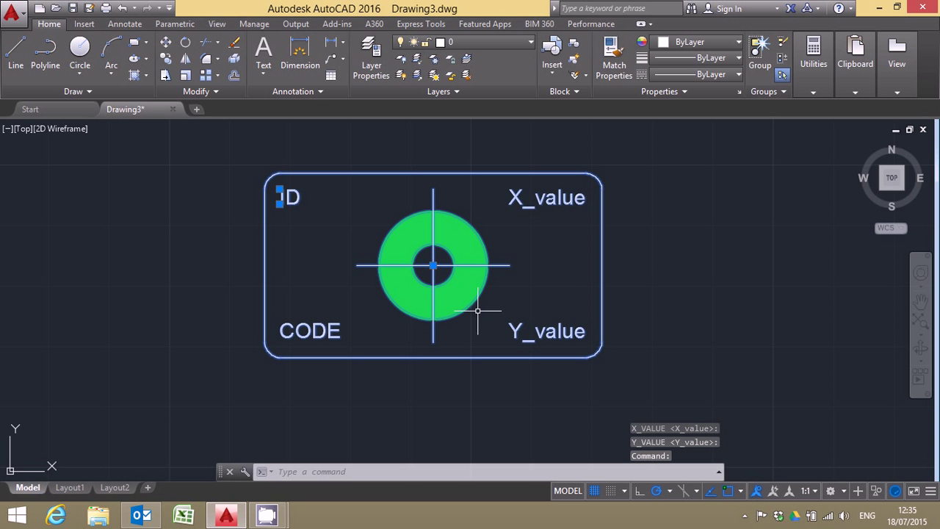
Move the PP1 block down and right, then shift its ID label toward the ring on its own
click(434, 265)
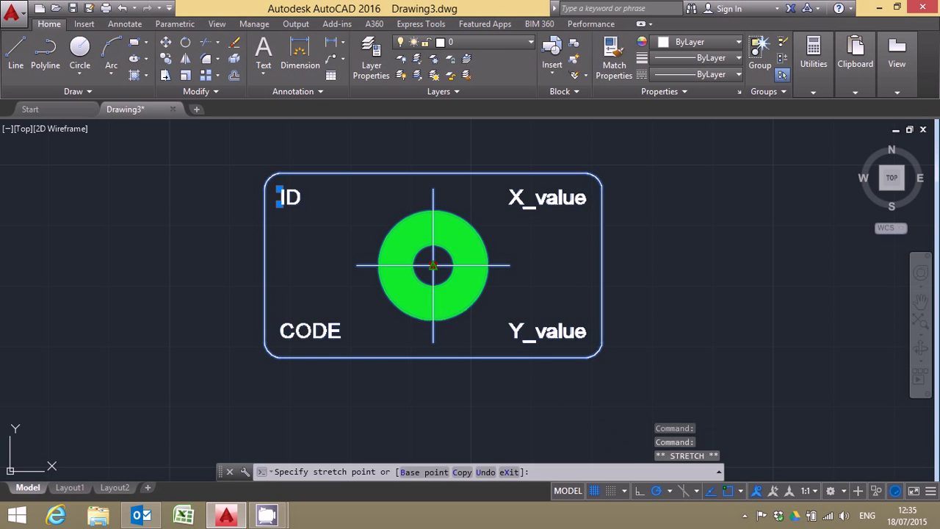
click(495, 294)
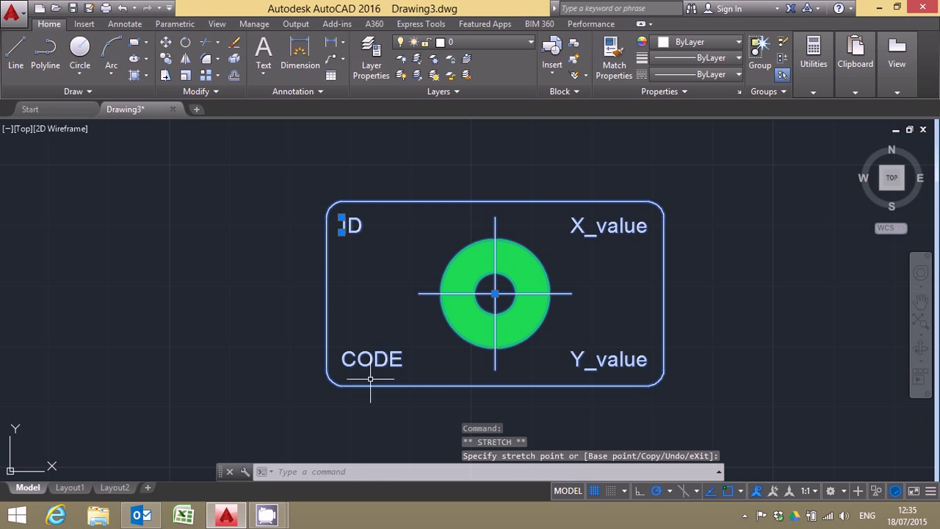
click(340, 232)
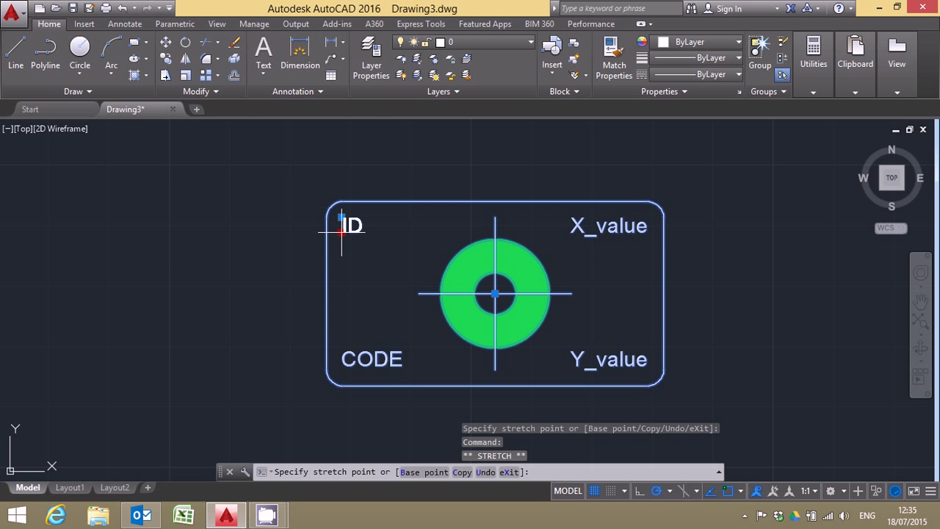
click(369, 268)
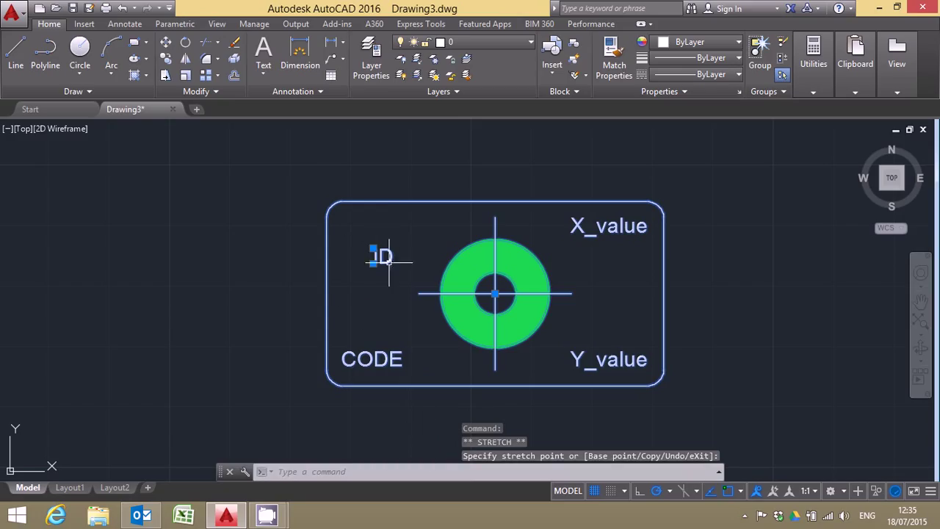
click(367, 248)
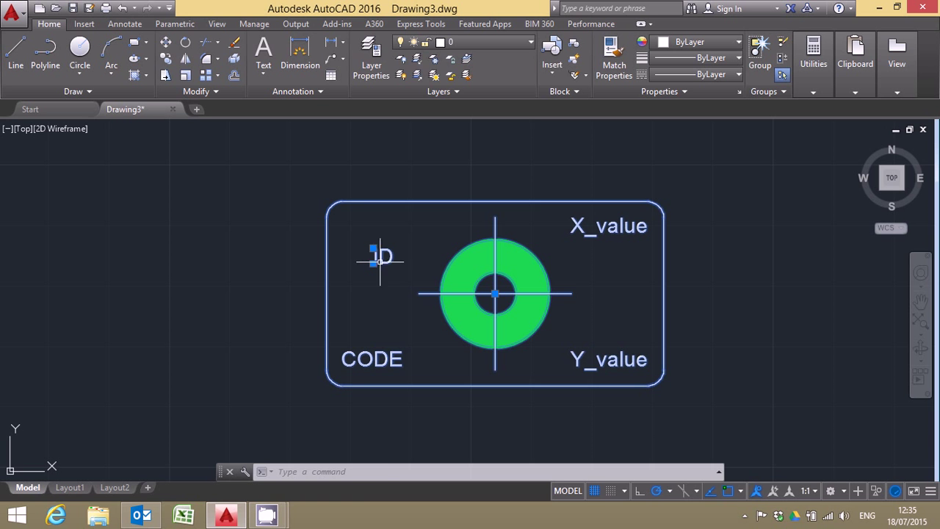
Give the ID attribute text a rotation of 45 and height of 1.5 in the attribute editor
right_click(383, 257)
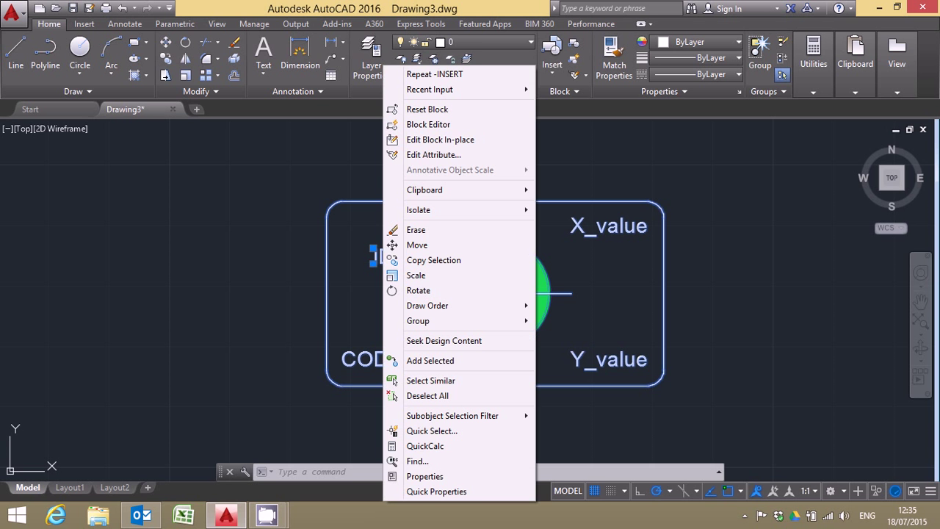
click(433, 155)
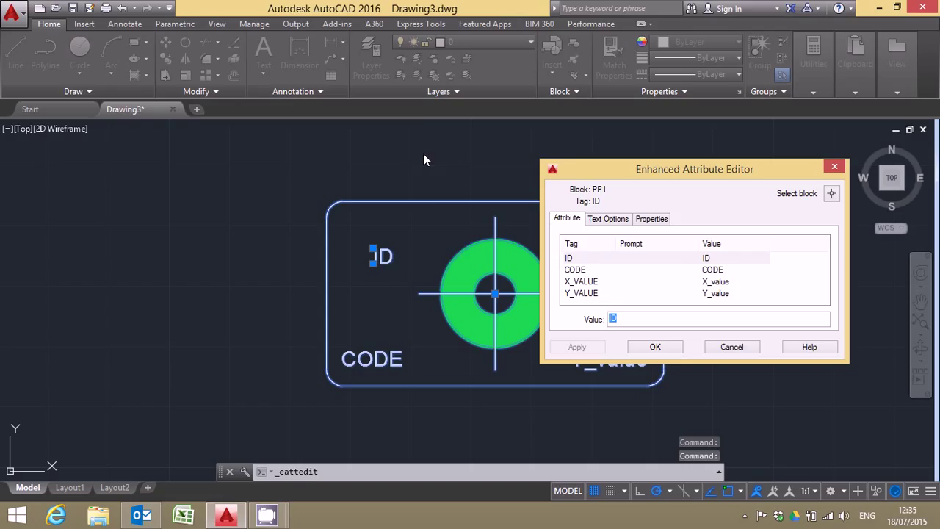
click(607, 219)
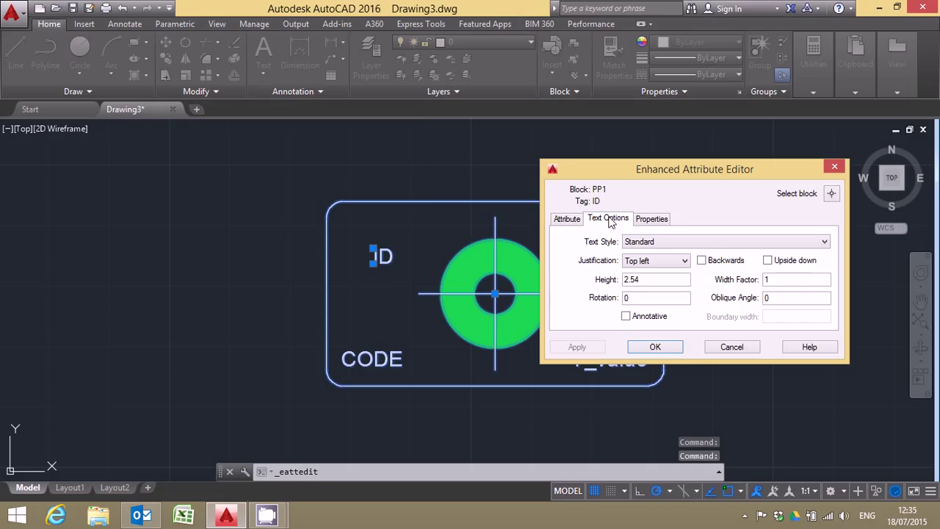
double_click(625, 297)
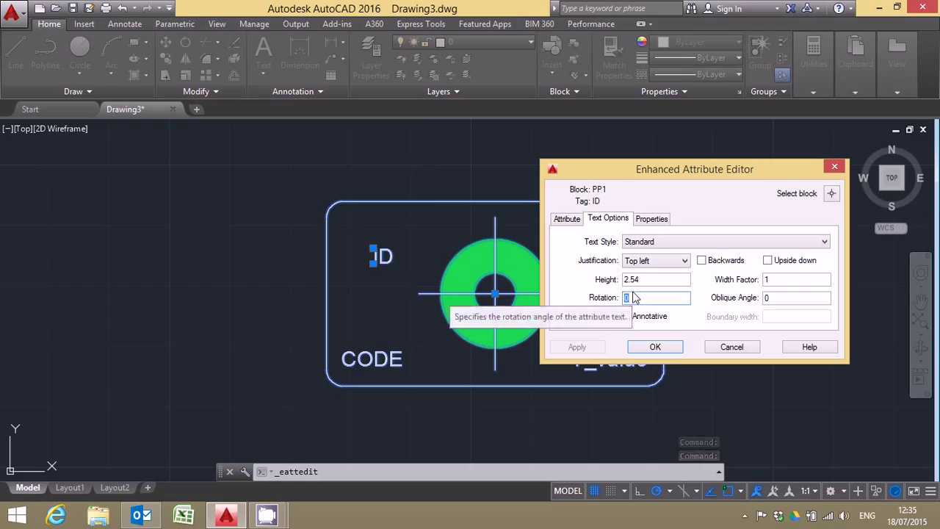
text(45)
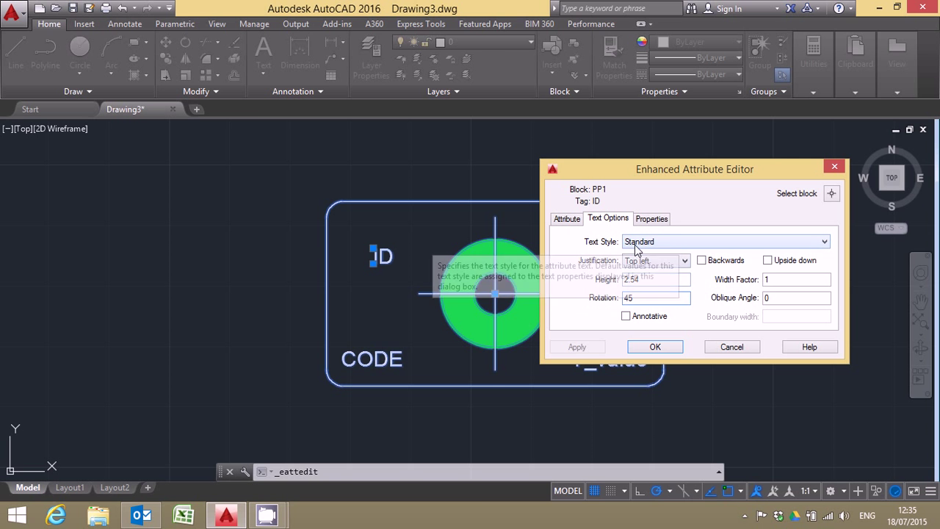
drag(646, 279, 611, 279)
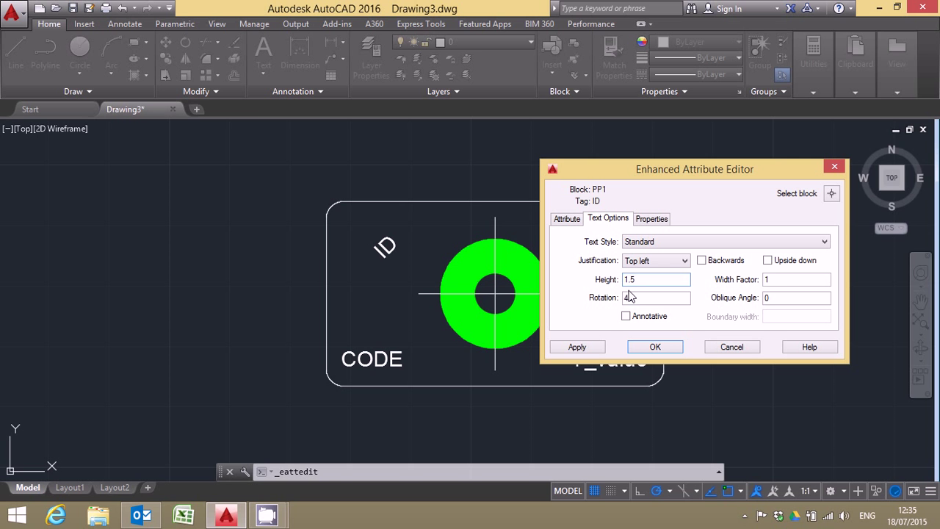
click(580, 350)
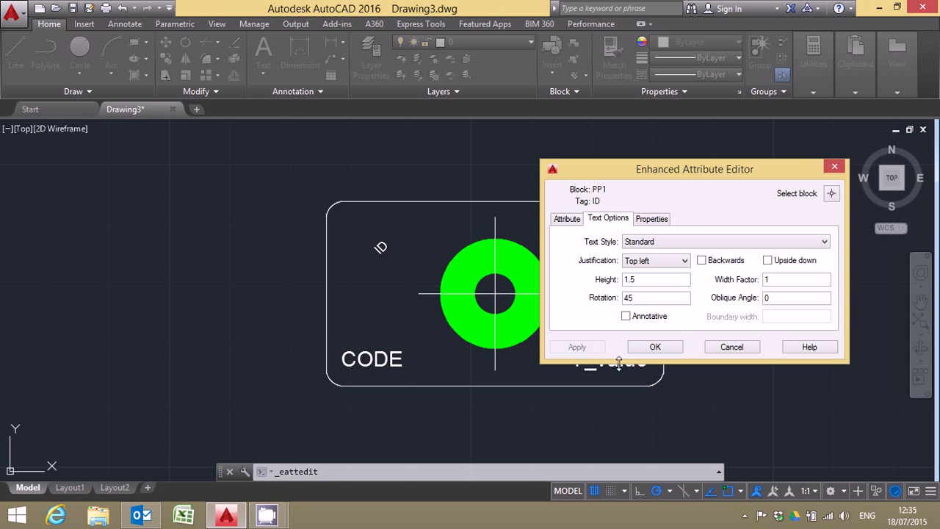
click(664, 351)
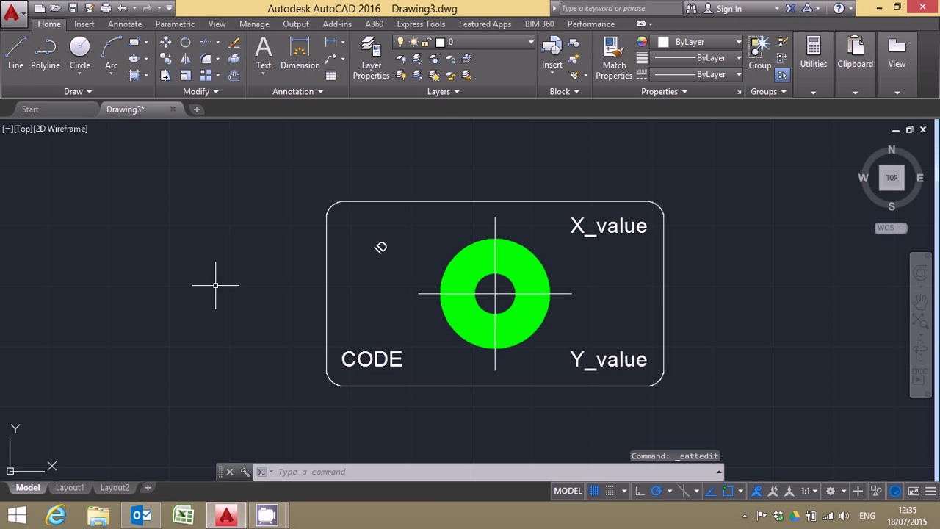
Move the rotated ID label outside the block, just beyond its top-left corner
click(380, 249)
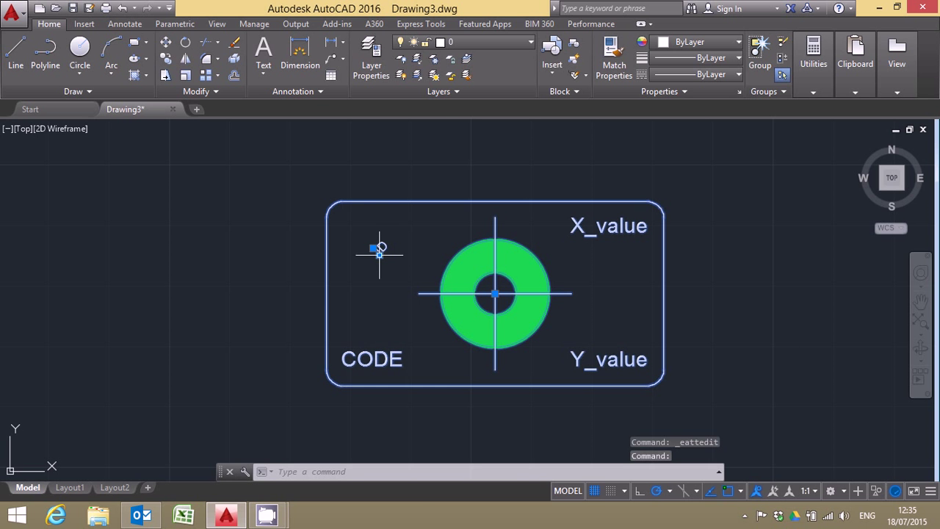
click(380, 249)
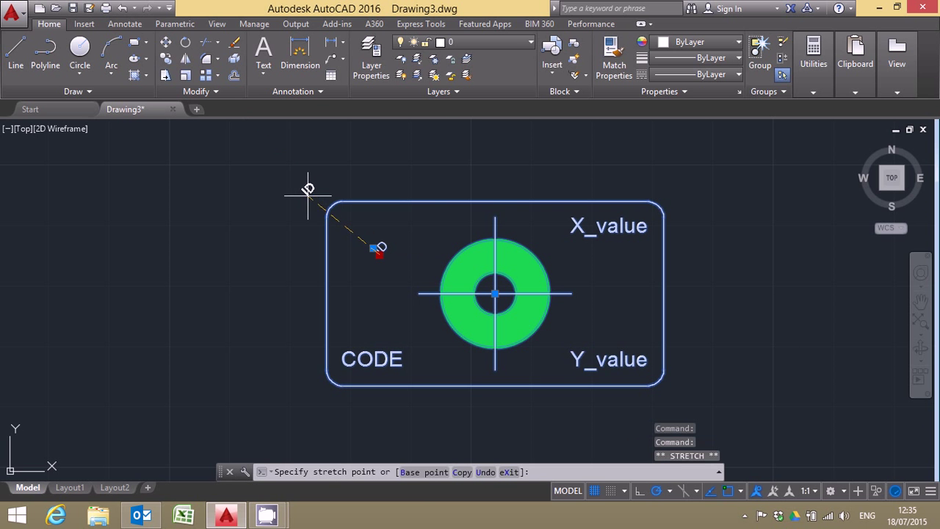
click(312, 195)
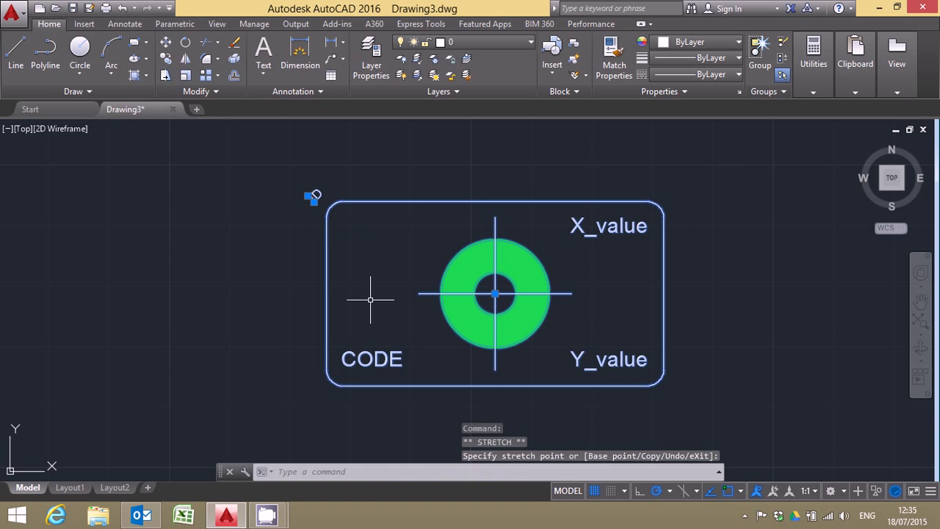
key(Escape)
scroll(745, 295, down, 2)
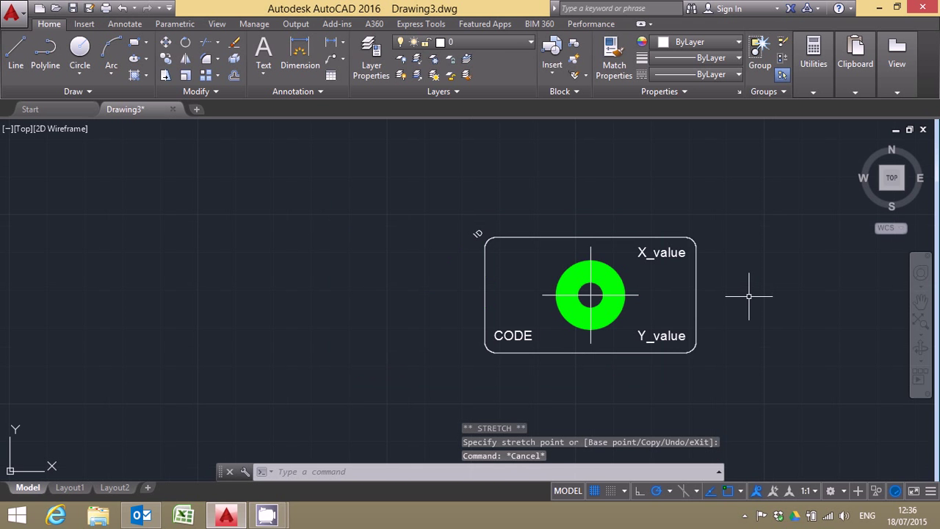
mouse_move(757, 307)
middle_down()
mouse_move(522, 318)
mouse_move(368, 303)
middle_up()
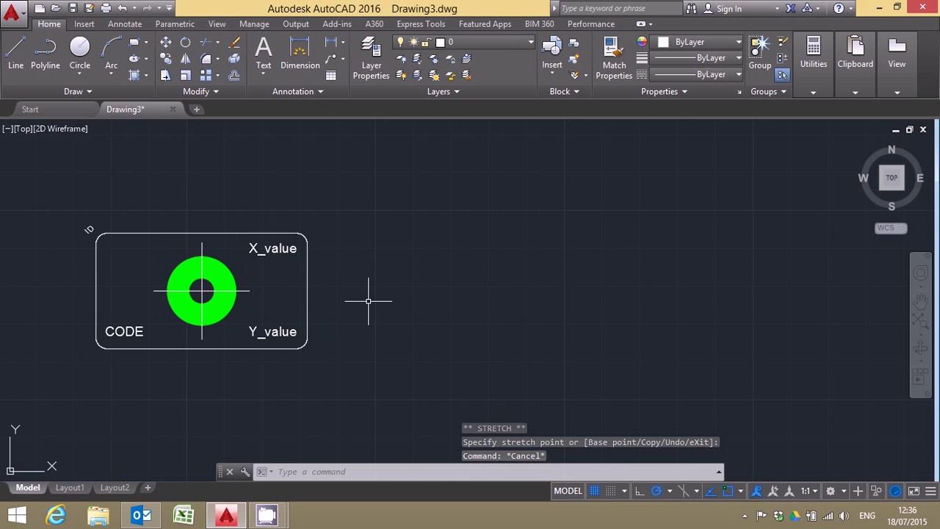
Insert a second PP1 block to the right, accepting the default ID value
click(551, 59)
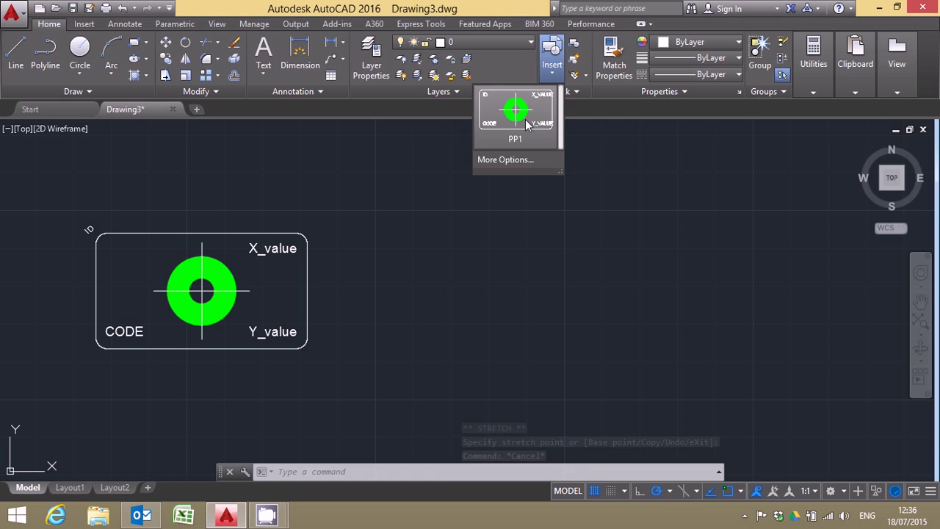
click(537, 255)
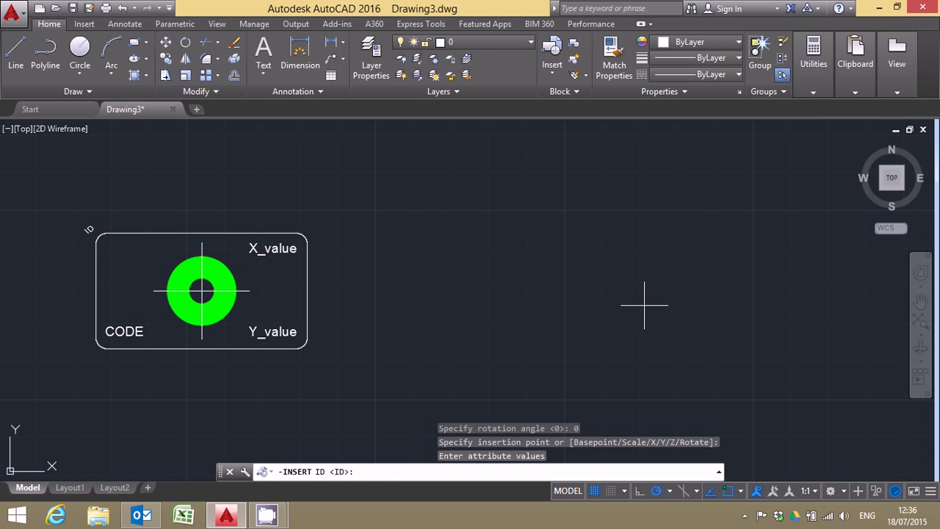
key(Return)
key(Return)
key(Return)
key(Return)
key(Return)
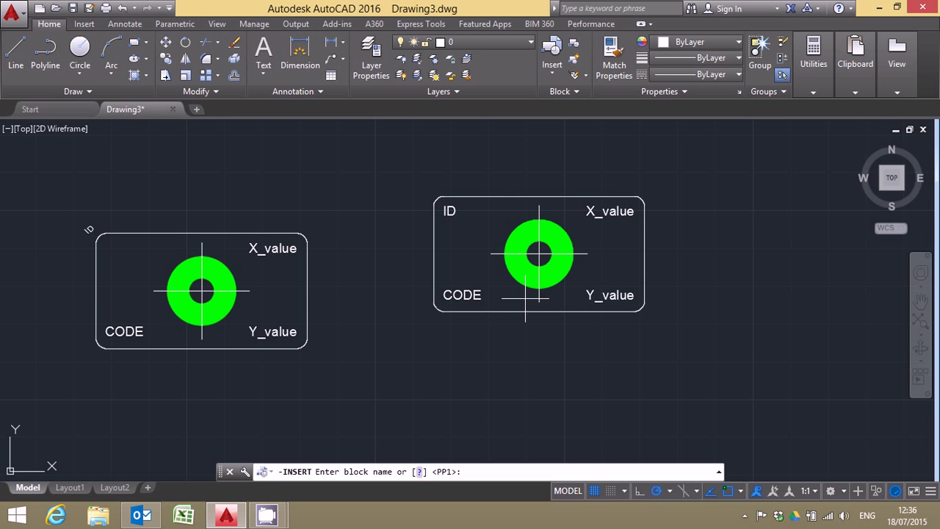
key(Escape)
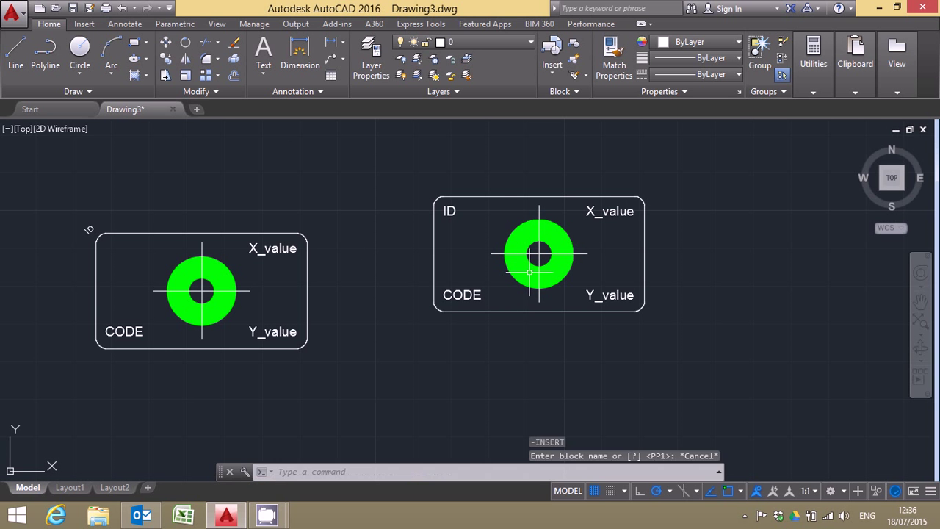
Shift the new block's ID label slightly lower and inward toward the ring
click(530, 273)
click(447, 212)
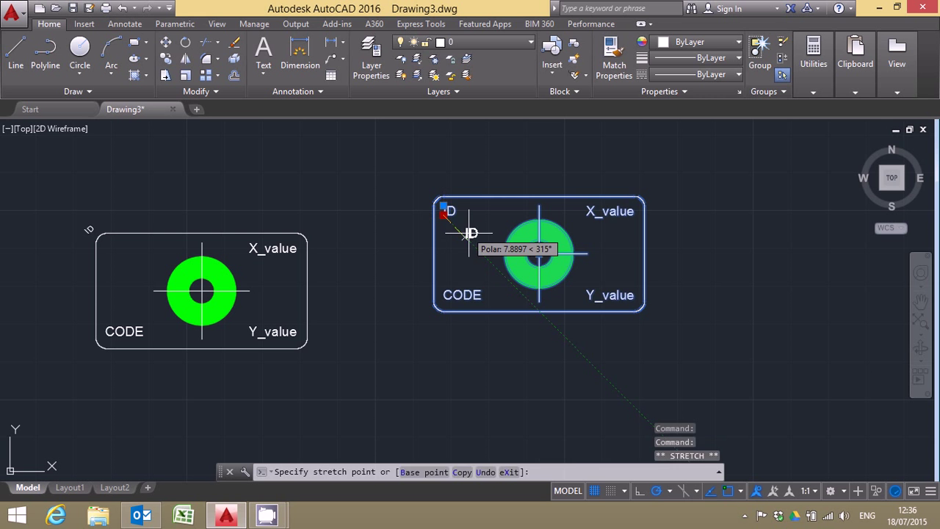
click(465, 234)
key(Escape)
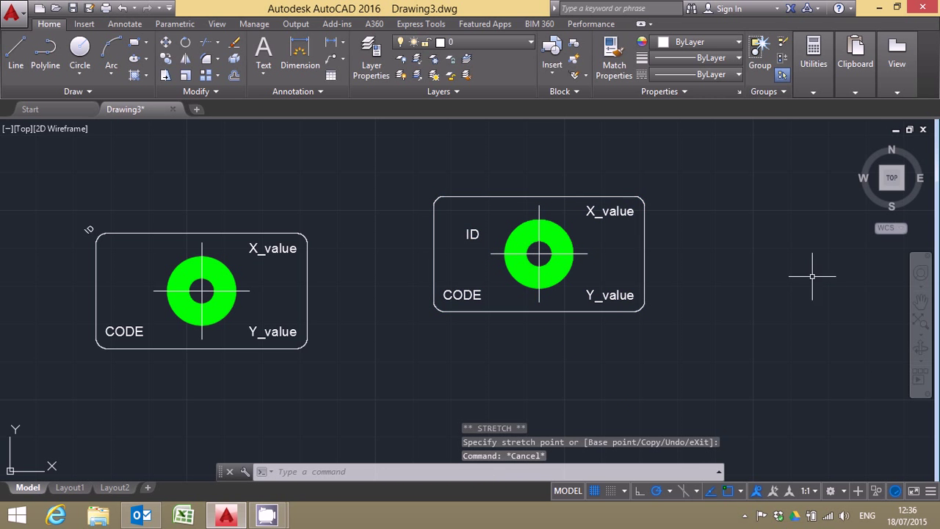